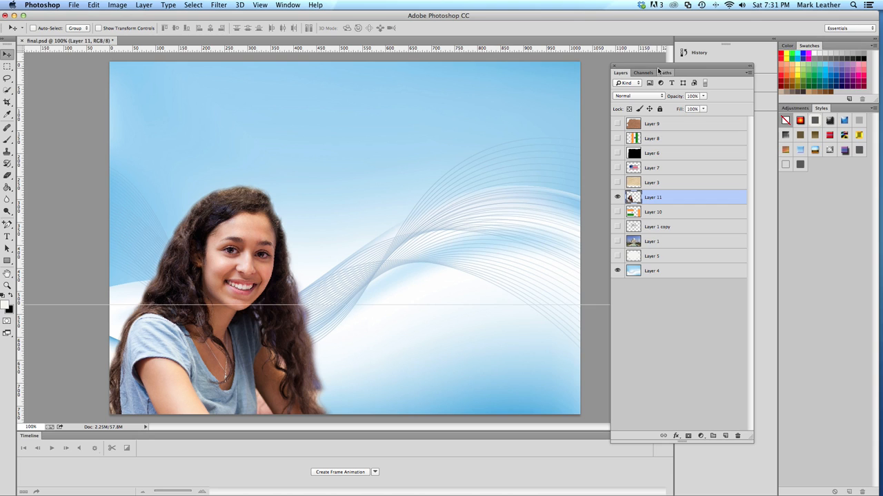
Toggle Layer 11's visibility repeatedly to compare the composition with and without the woman's cutout
drag(658, 68, 629, 67)
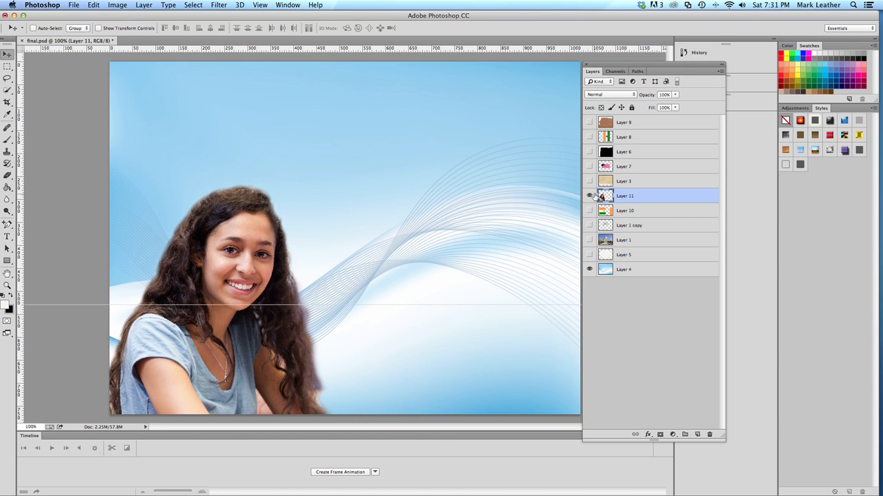
click(589, 196)
click(589, 196)
click(589, 196)
click(589, 196)
click(589, 196)
click(589, 196)
Toggle Layer 5 to check its soft glow over the background, and delete that layer
click(588, 255)
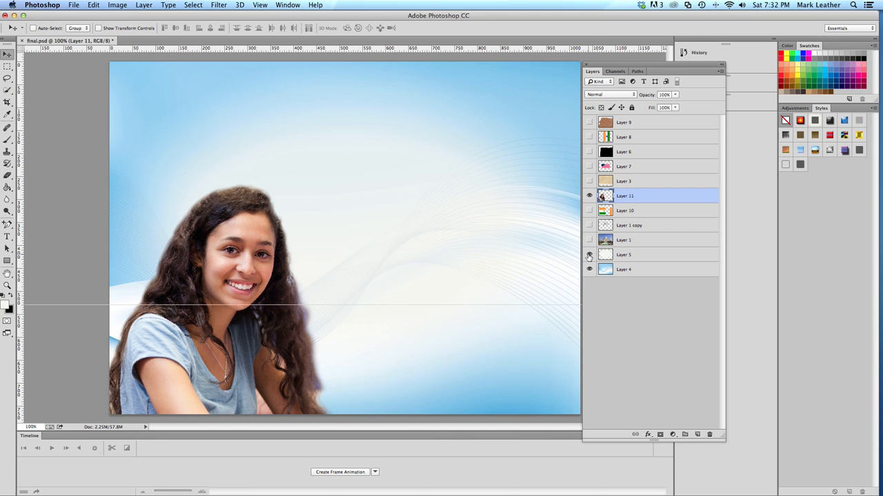
click(589, 255)
click(589, 256)
click(646, 255)
right_click(645, 255)
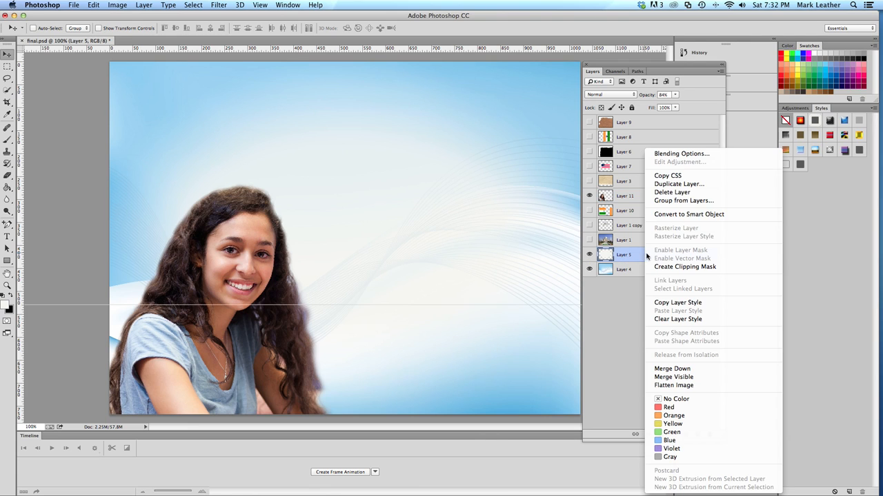
click(679, 192)
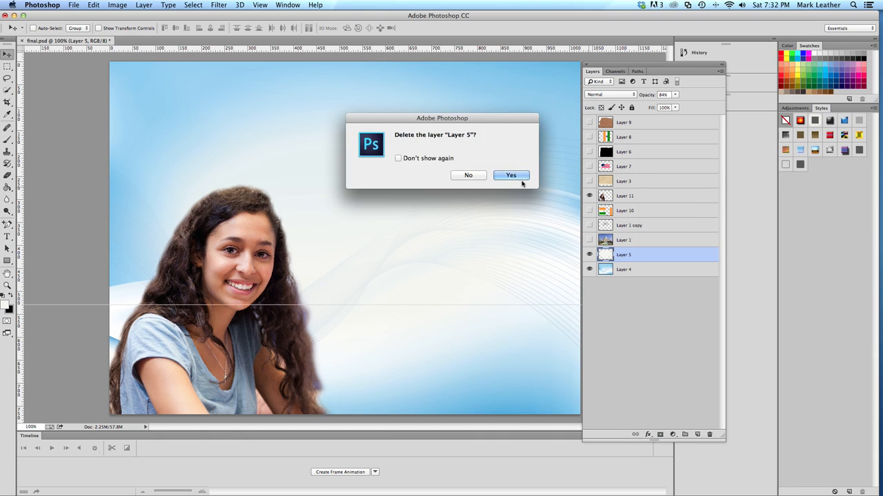
click(502, 176)
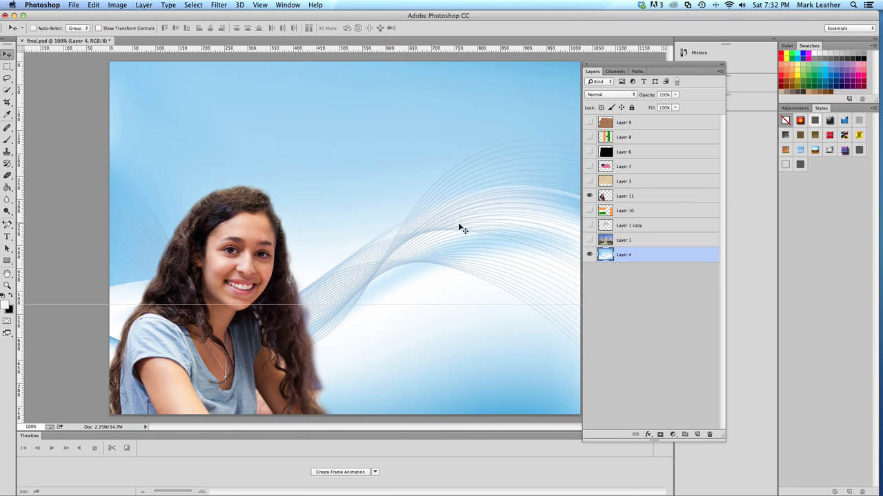
Create a new layer named "round circle -soft" directly above Layer 4
click(720, 72)
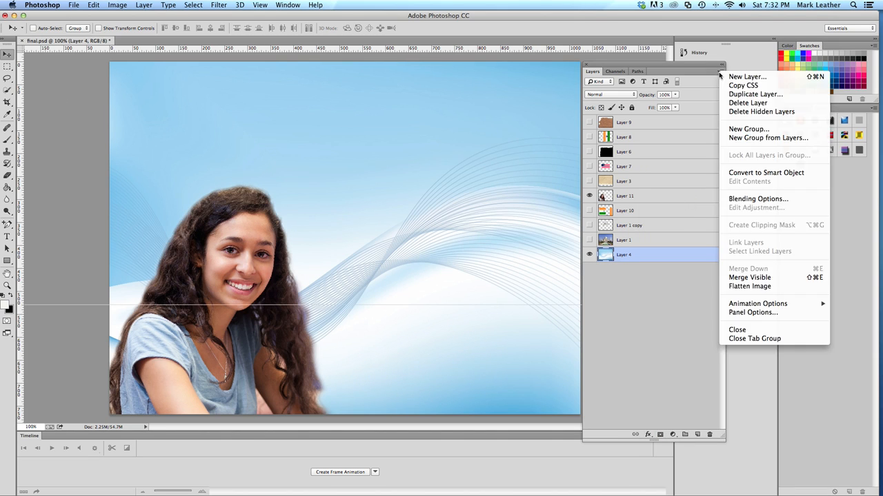
click(720, 72)
click(720, 72)
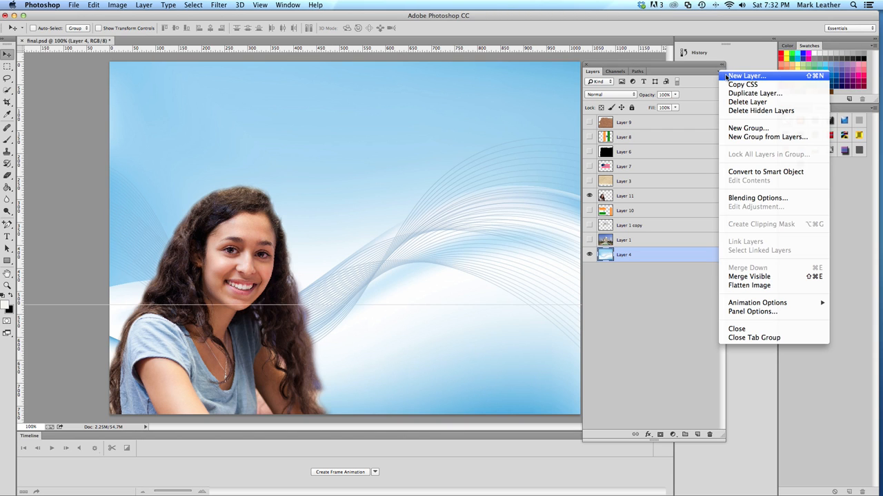
click(745, 76)
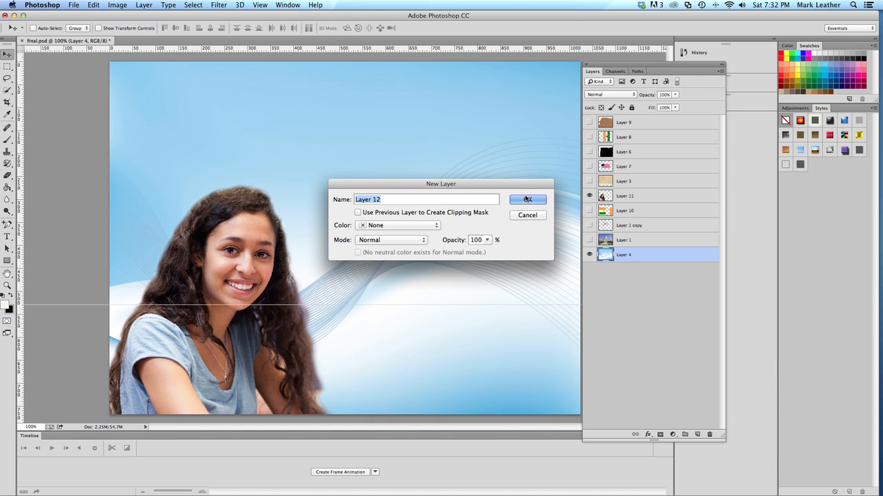
text(round circle -sot)
key(BackSpace)
text(ft)
click(535, 200)
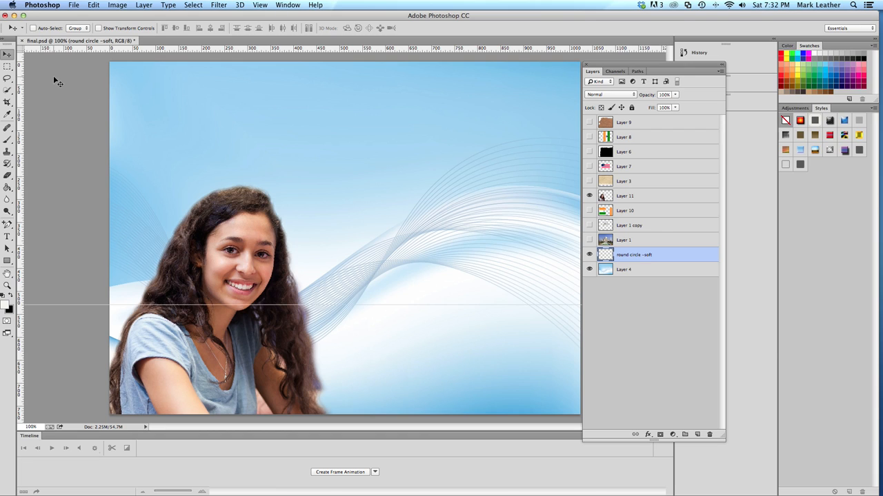
Draw a wide elliptical marquee selection across the middle of the canvas, overlapping the woman's head and shoulder
click(7, 67)
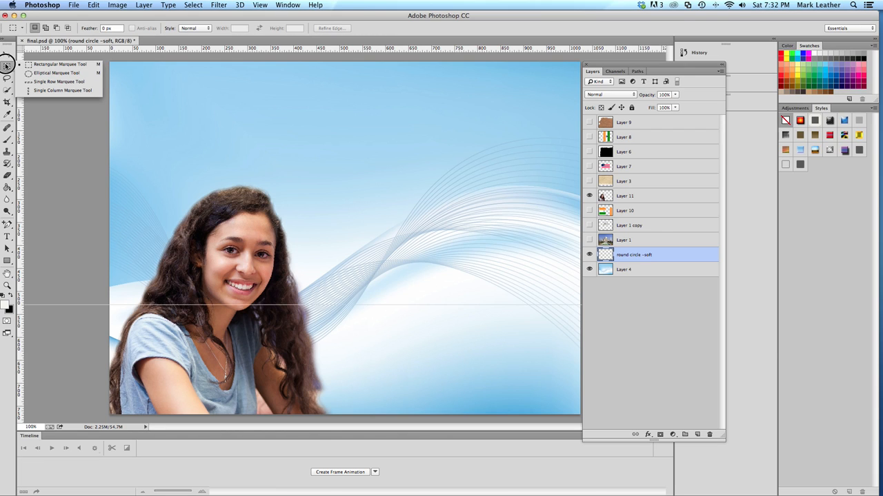
click(53, 74)
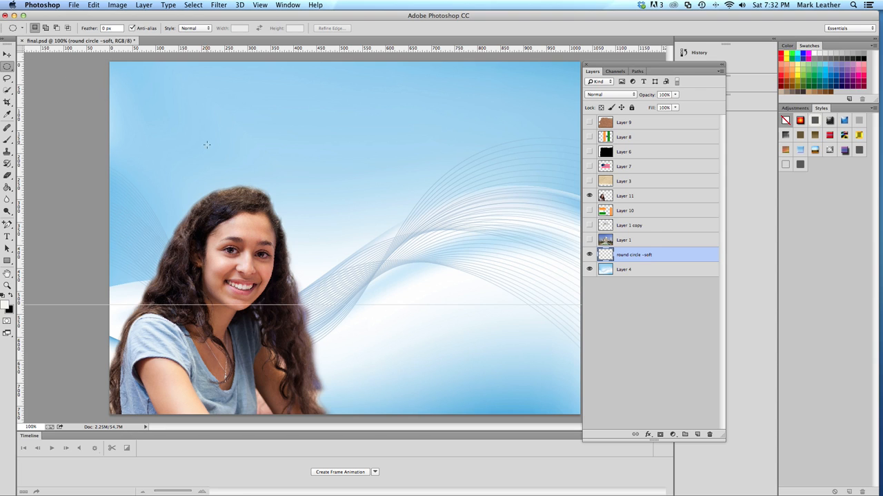
drag(166, 147, 528, 376)
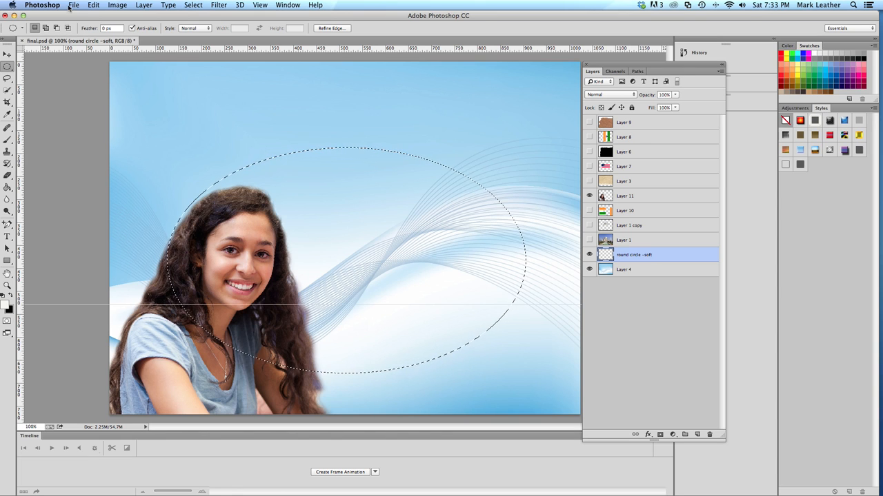
Fill the elliptical selection with the foreground color
click(93, 5)
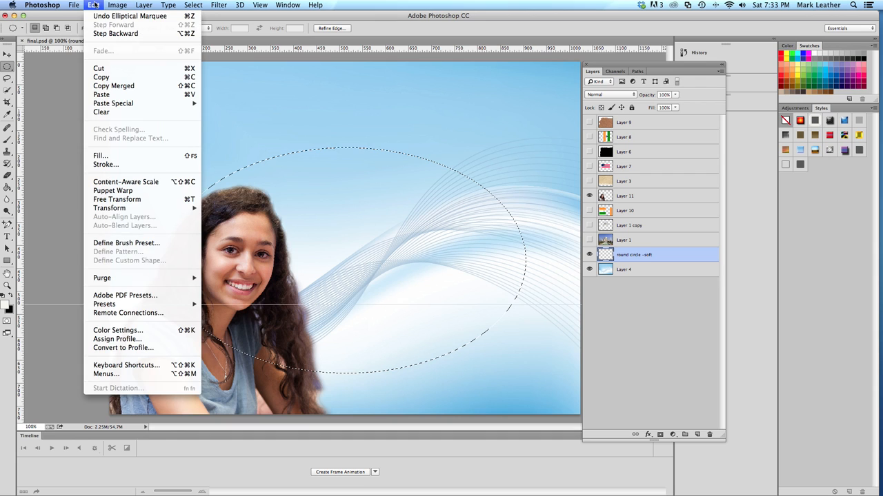
click(108, 155)
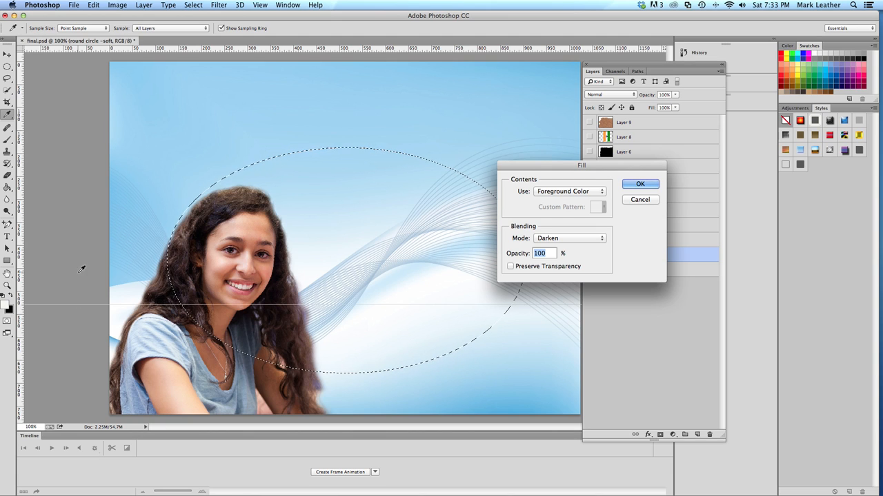
click(594, 195)
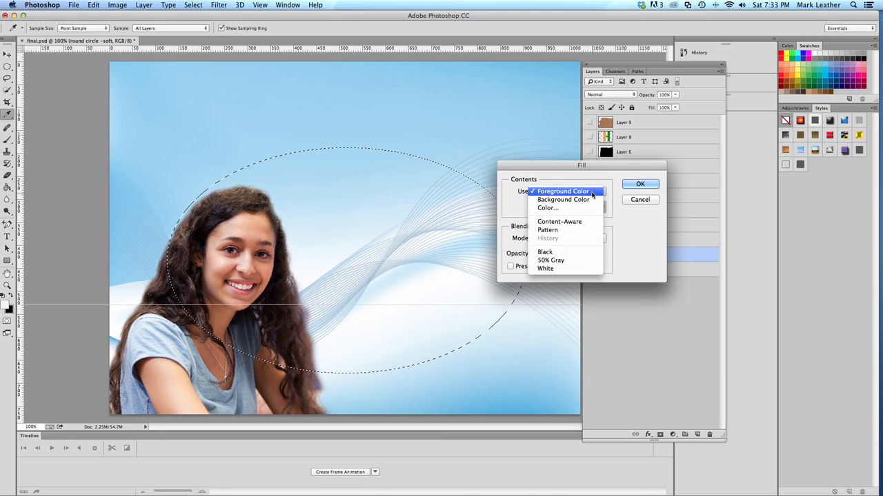
click(592, 192)
click(635, 184)
key(m)
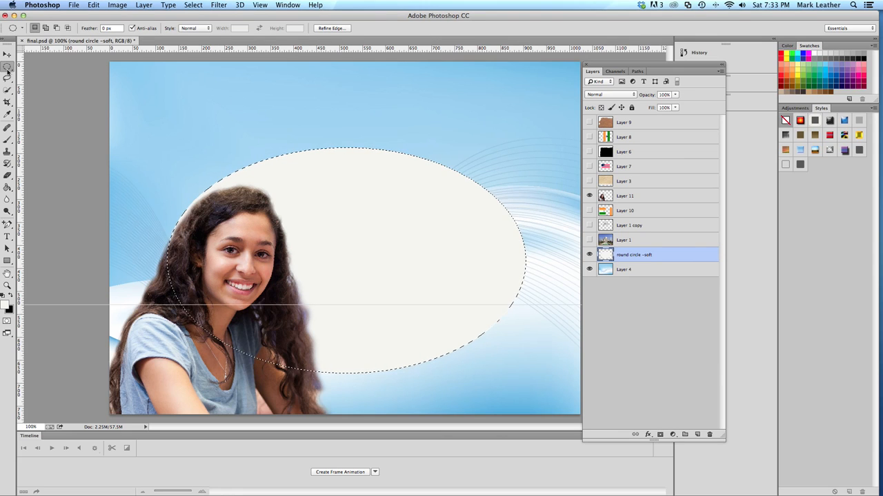
Move the filled ellipse slightly up and to the left on the canvas, and deselect it
key(v)
drag(311, 214, 304, 185)
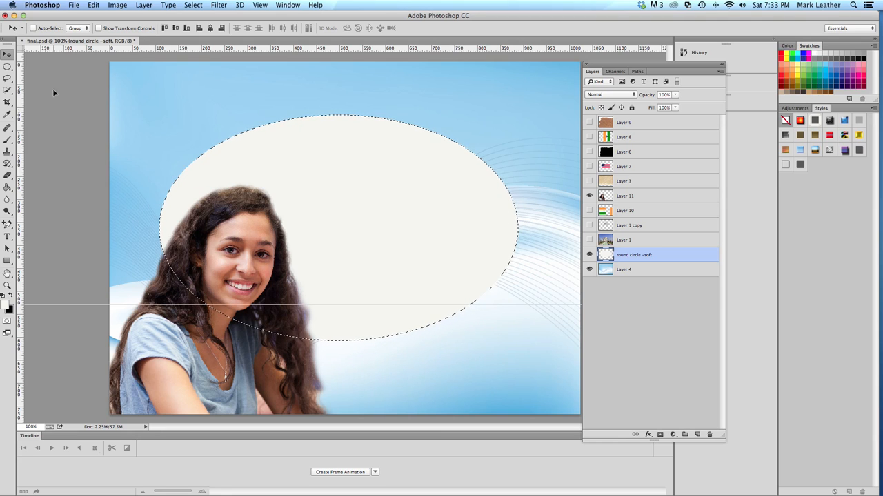
drag(7, 67, 59, 64)
key(super+d)
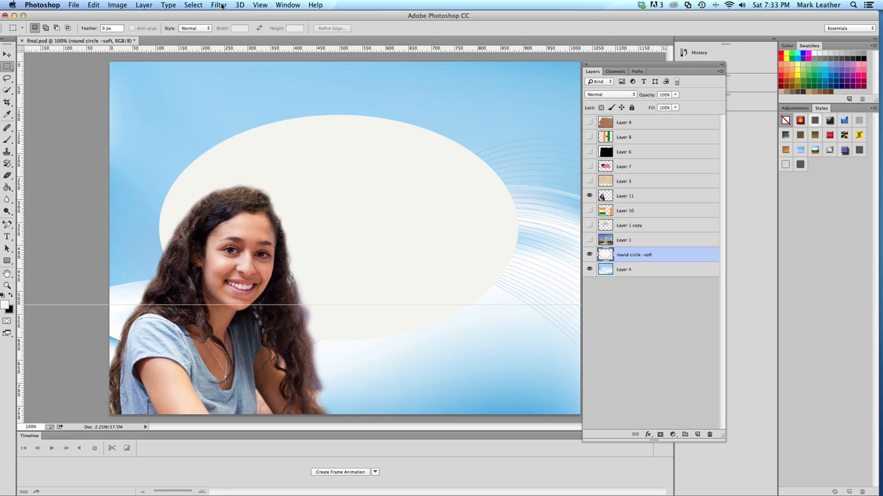
Apply a Gaussian Blur with a radius of about 82.5 pixels to the ellipse
click(219, 6)
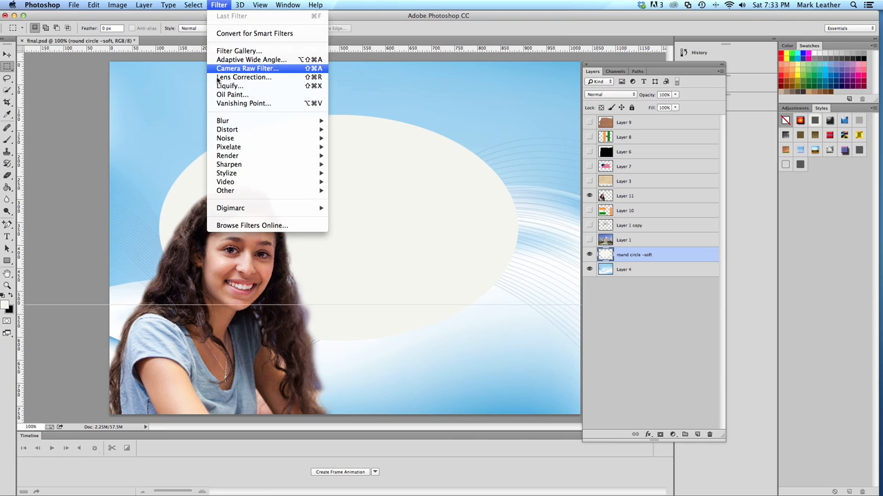
mouse_move(235, 120)
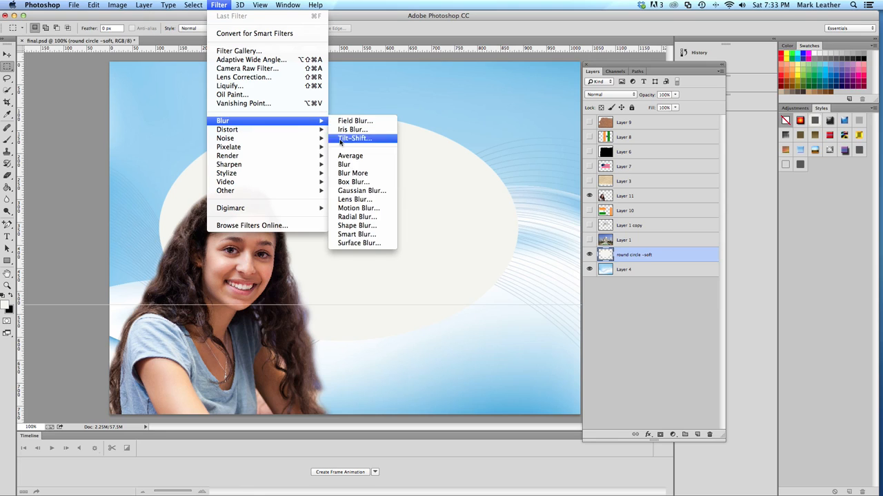
click(349, 193)
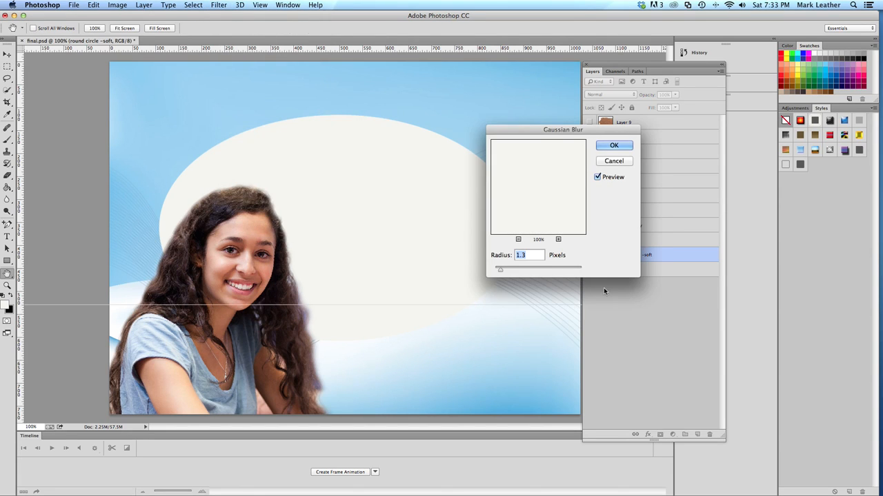
click(546, 270)
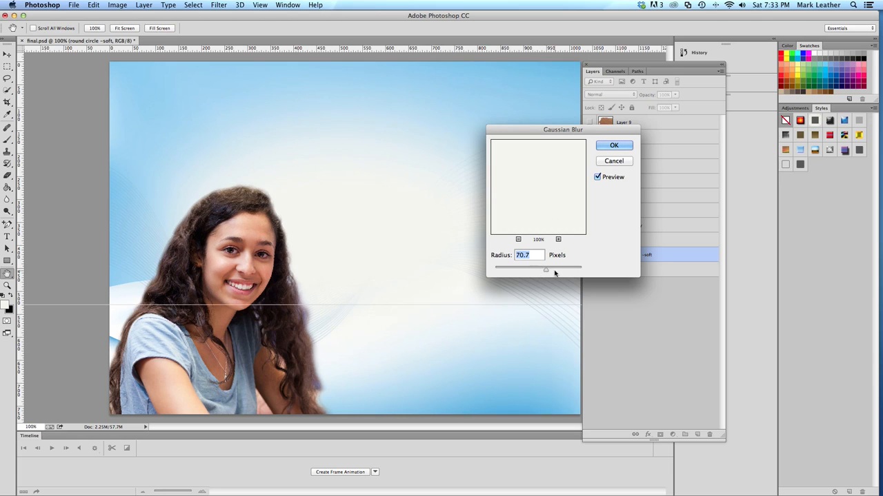
click(529, 269)
drag(528, 269, 551, 271)
drag(572, 136, 637, 167)
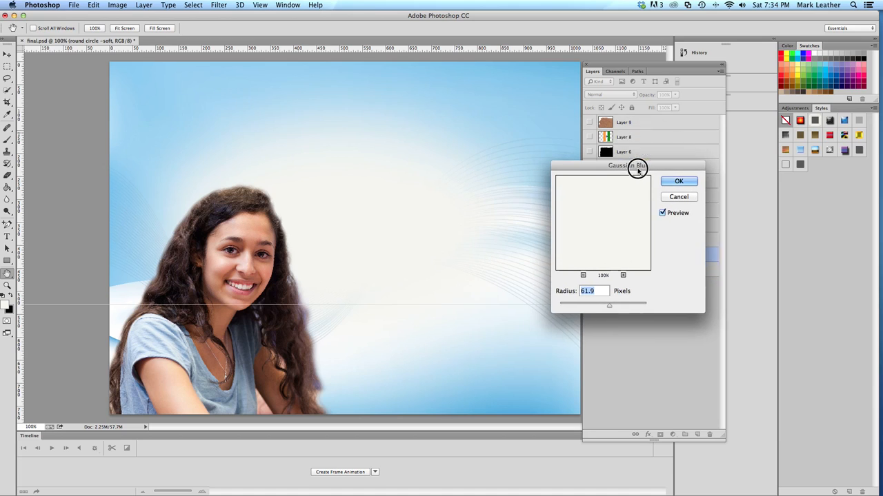
drag(610, 306, 613, 308)
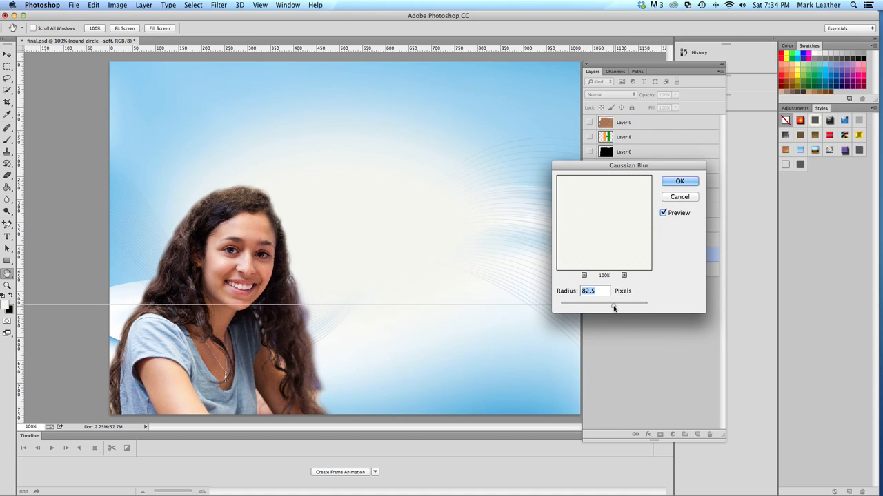
click(670, 183)
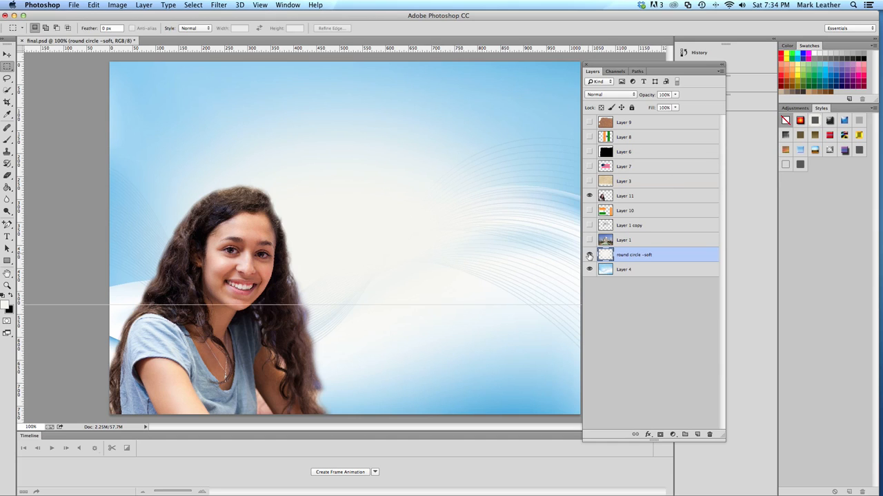
Toggle the blurred ellipse layer's visibility to compare the background with and without it, leaving the layer visible
click(588, 255)
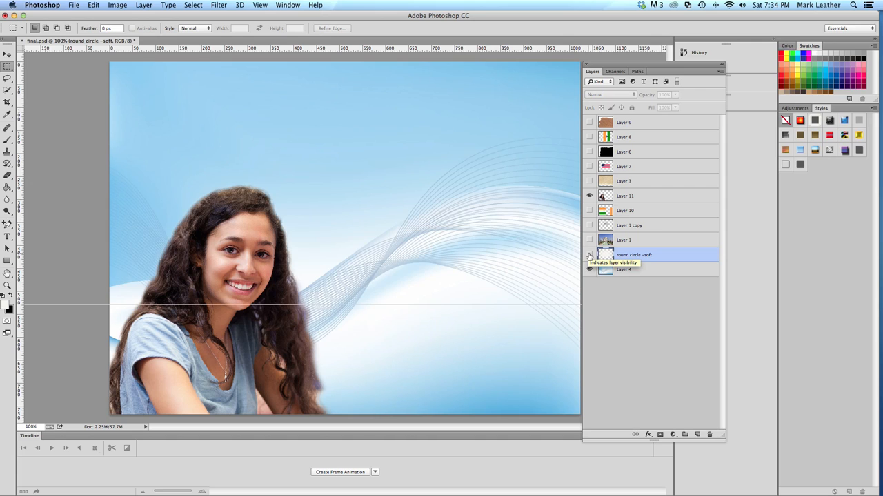
click(589, 255)
click(589, 255)
click(589, 256)
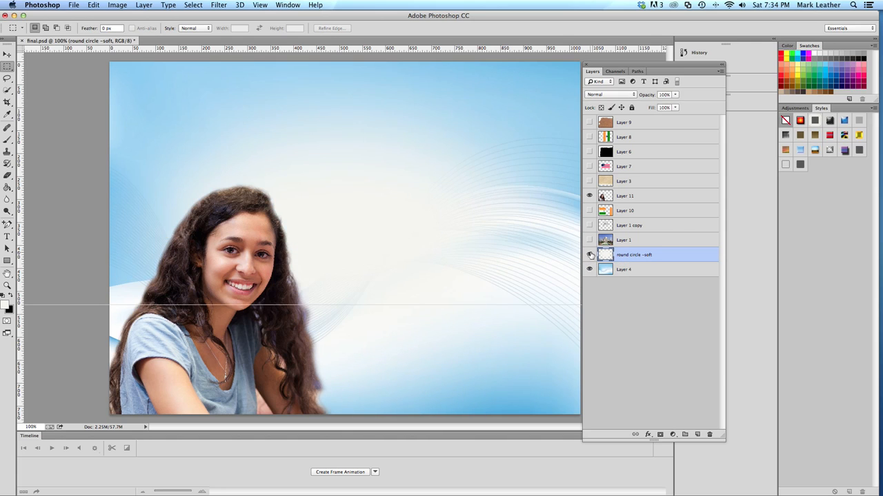
Try the Darken, Multiply and Color Burn blending modes on the round circle -soft layer
click(633, 96)
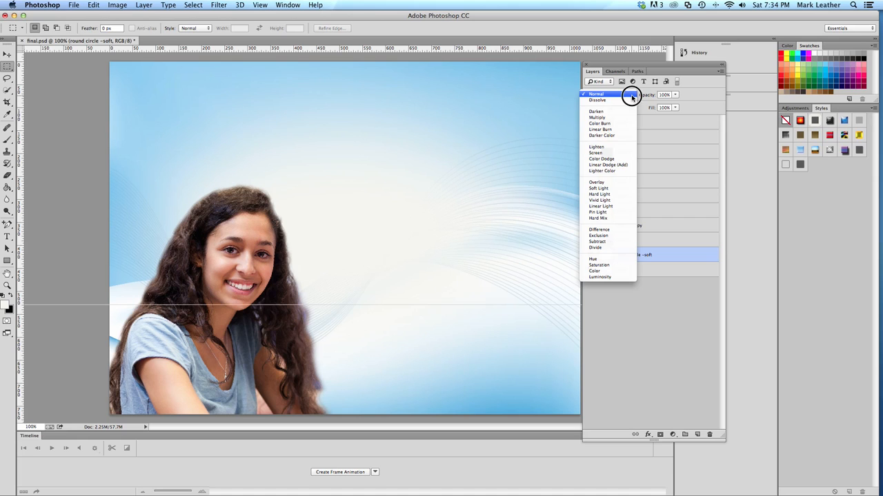
click(632, 97)
click(631, 96)
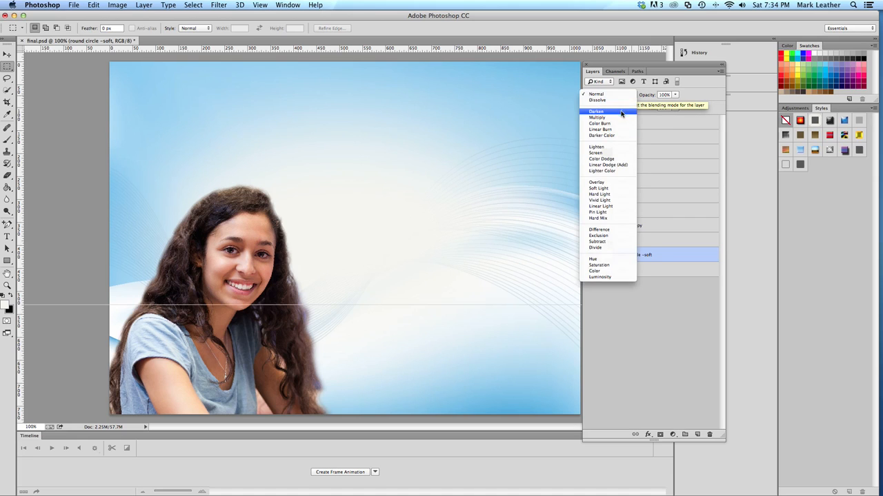
click(622, 104)
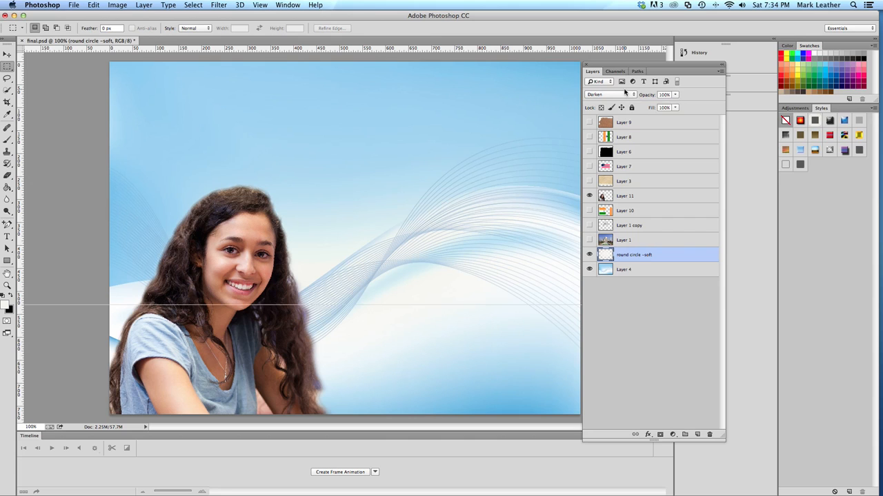
click(624, 96)
click(625, 100)
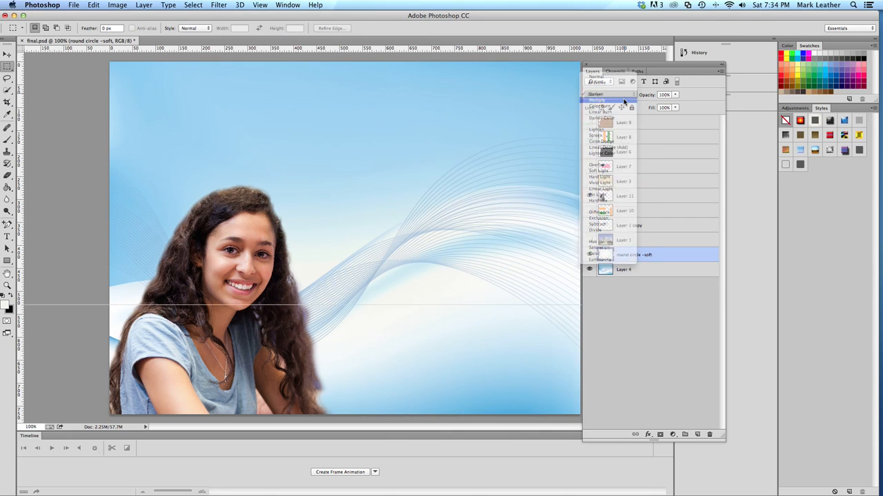
click(625, 97)
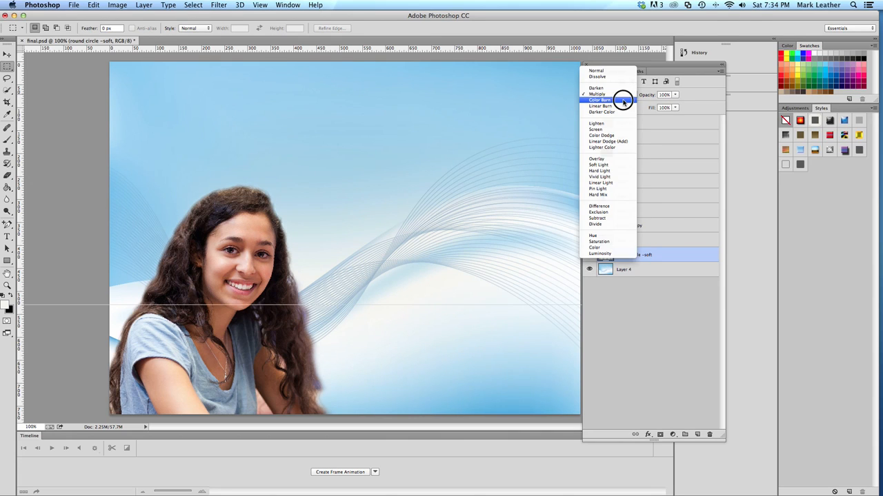
click(624, 101)
Try the Lighten blending mode on the round circle -soft layer, and return it to Normal
click(625, 97)
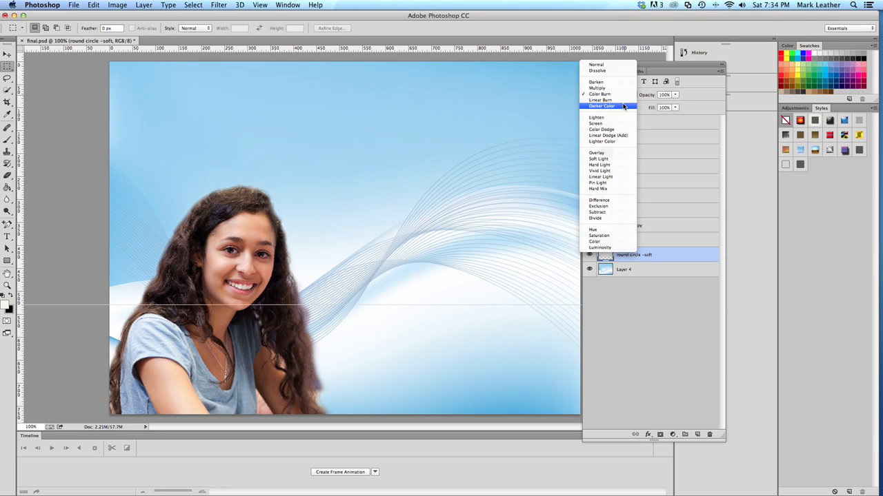
click(619, 118)
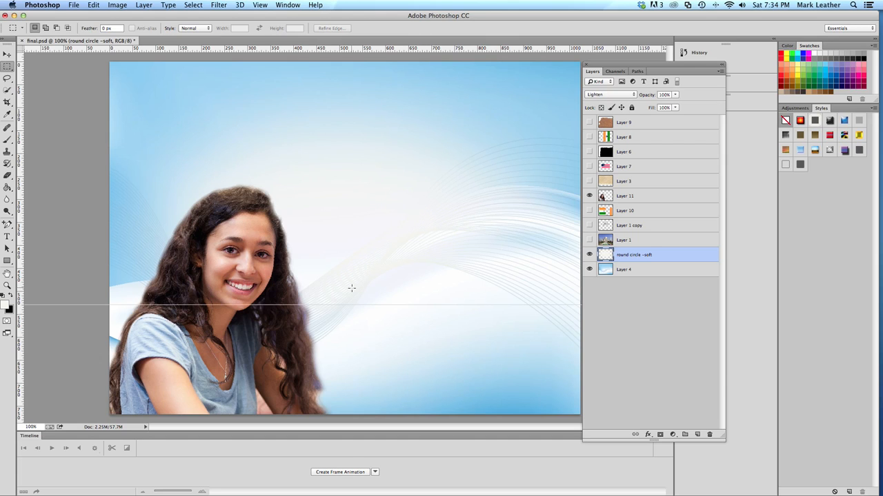
click(630, 95)
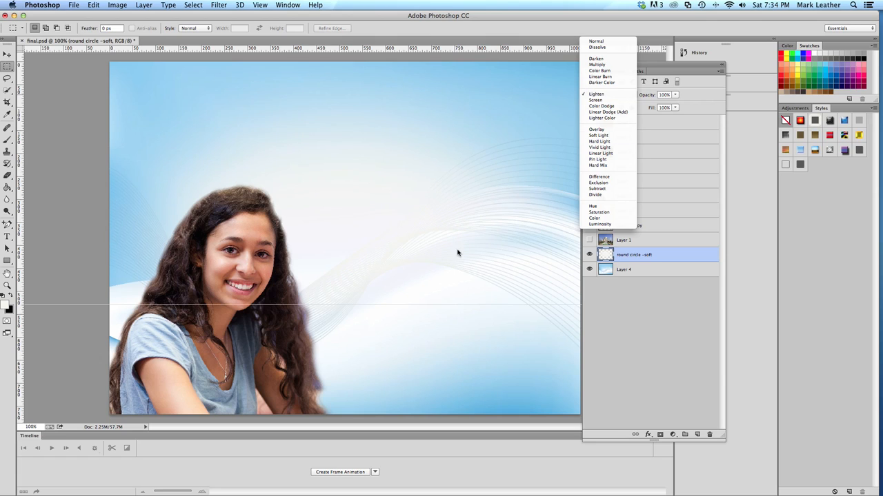
click(607, 41)
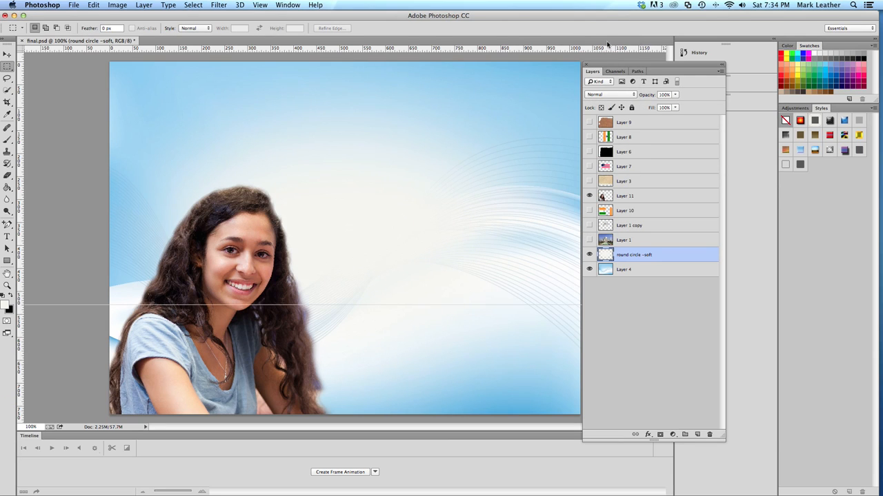
Reduce the round circle -soft layer's opacity to 90% and deselect the layer
click(675, 94)
mouse_move(673, 101)
mouse_down()
mouse_move(645, 103)
mouse_move(678, 106)
mouse_up()
drag(672, 104, 673, 106)
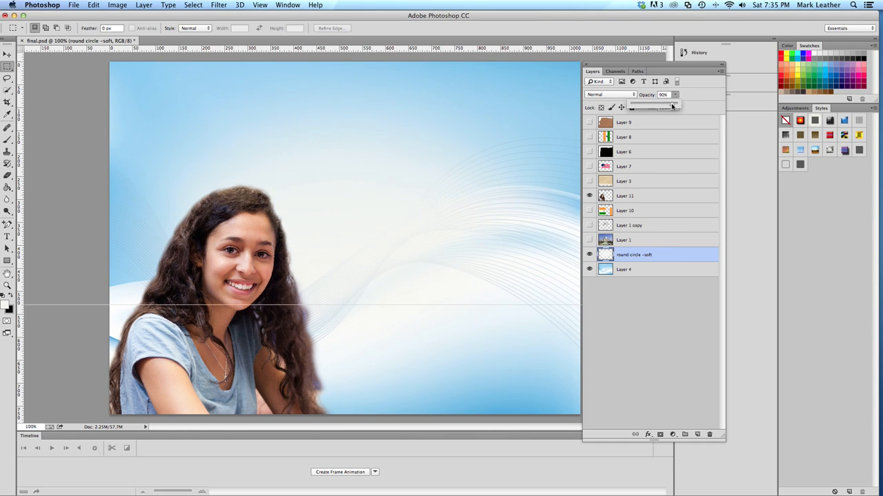
click(629, 307)
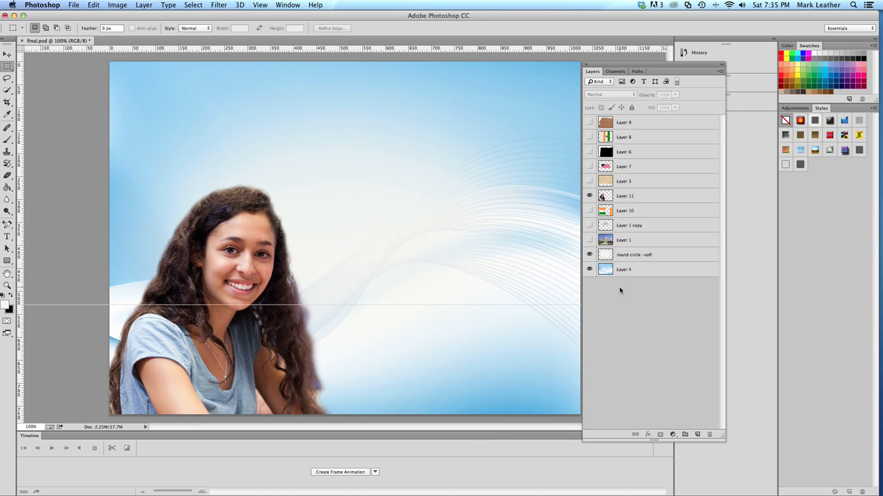
Show the Taj Mahal photo on Layer 1 and set its blending mode to Normal
click(589, 240)
click(630, 243)
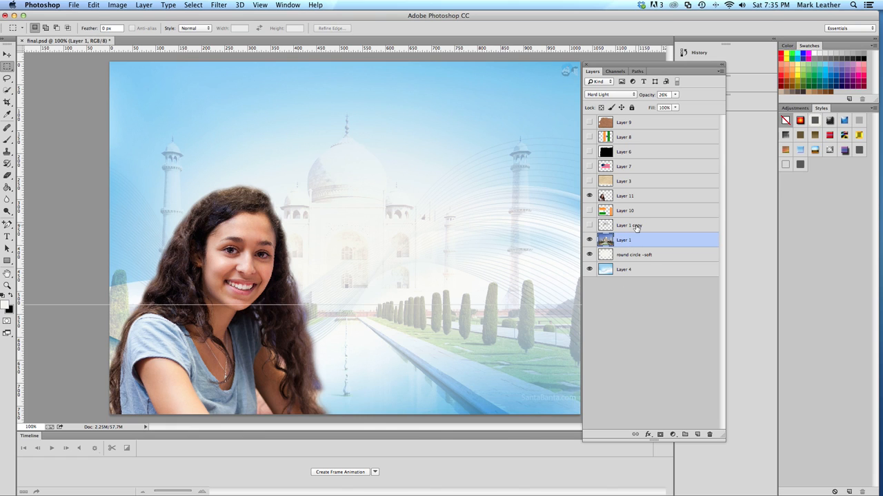
click(628, 95)
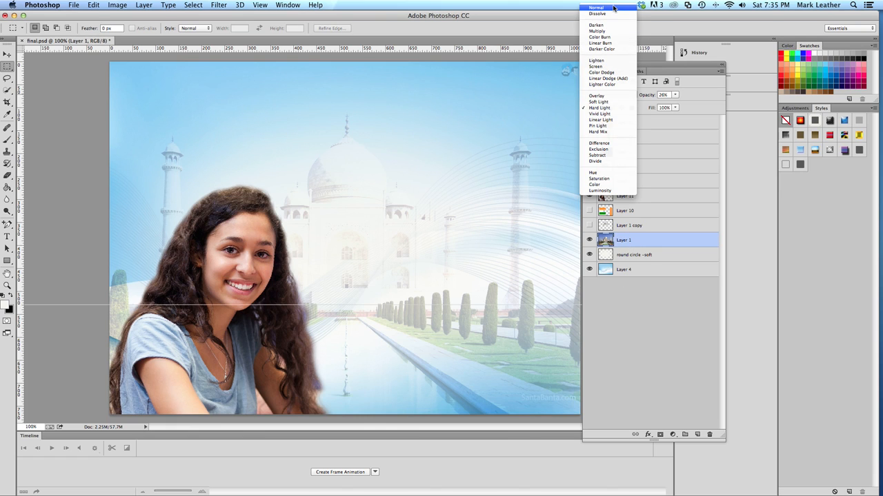
click(613, 7)
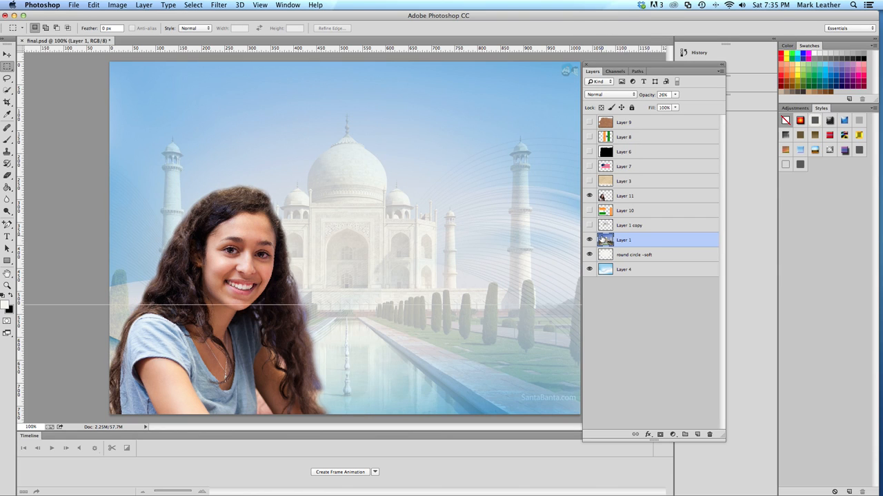
Raise the Taj Mahal layer's opacity to 100%
click(675, 95)
drag(675, 109, 713, 105)
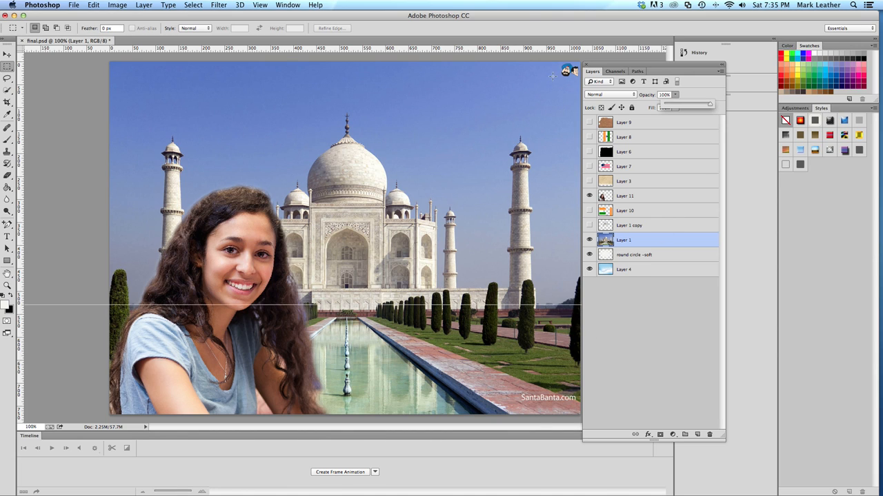
click(641, 242)
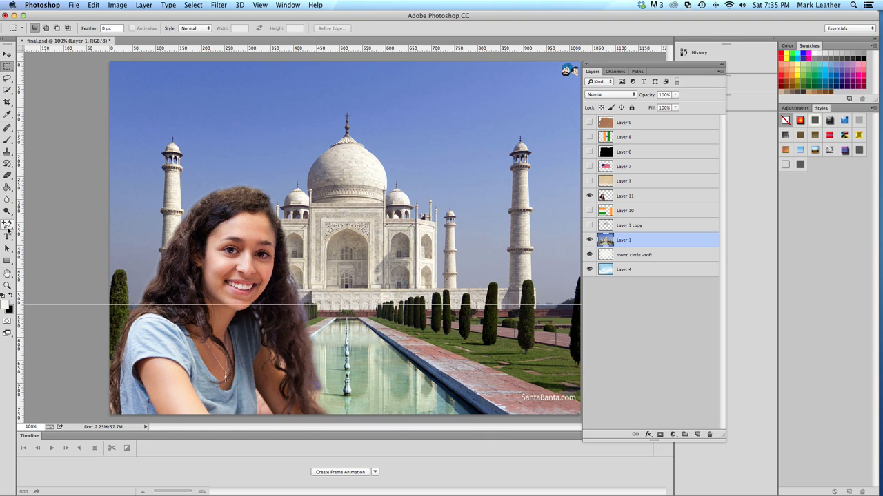
Cover the middle letters of the SantaBanta.com watermark on Layer 1 using the Clone Stamp tool
click(9, 151)
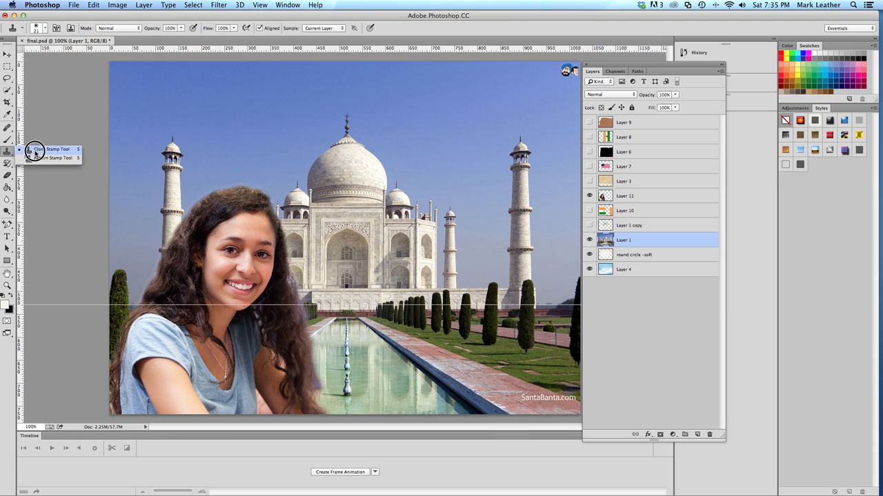
click(35, 150)
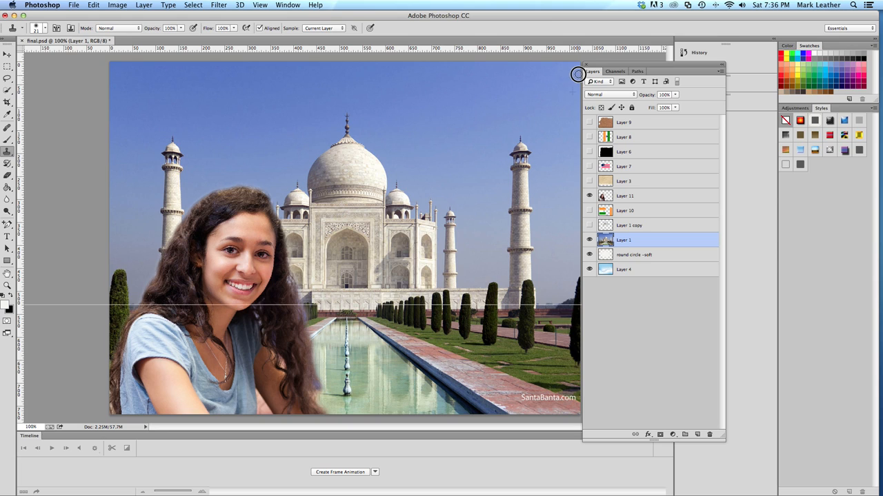
click(533, 398)
alt+click(529, 389)
drag(530, 391, 530, 397)
click(536, 398)
Activate the Rectangular Marquee tool, make round circle -soft the active layer, and hide the Taj Mahal layer
click(9, 67)
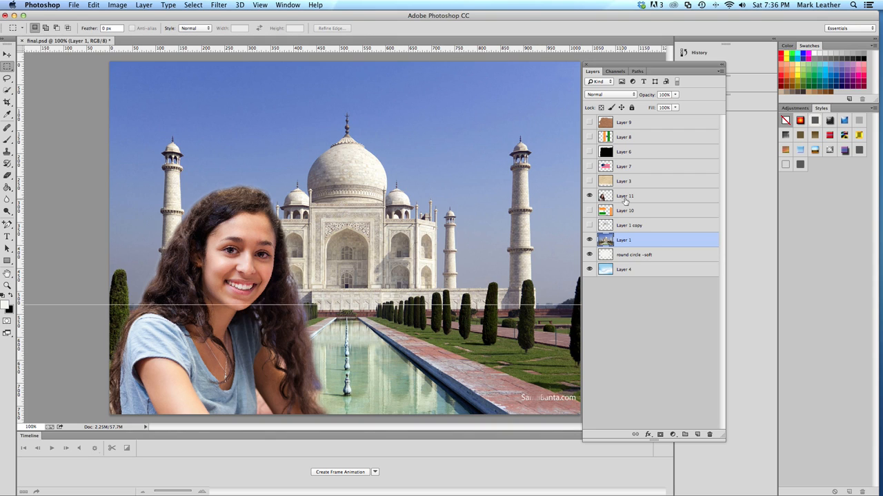
click(629, 240)
click(625, 256)
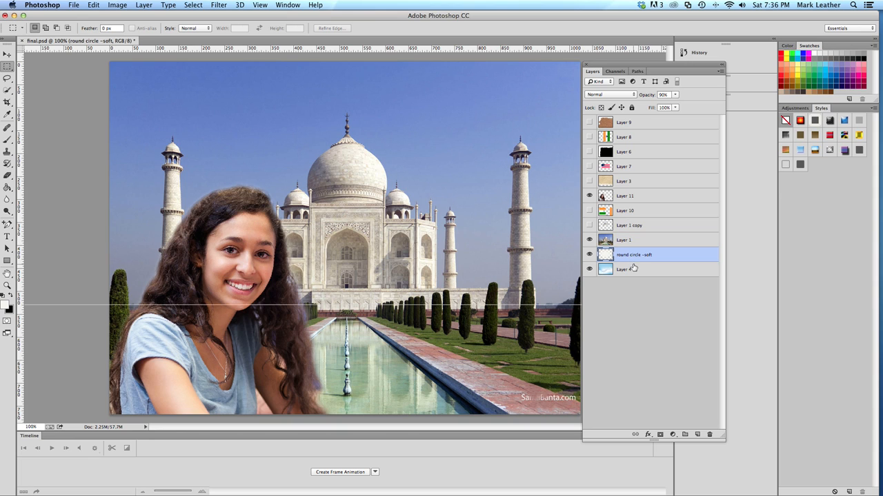
click(590, 240)
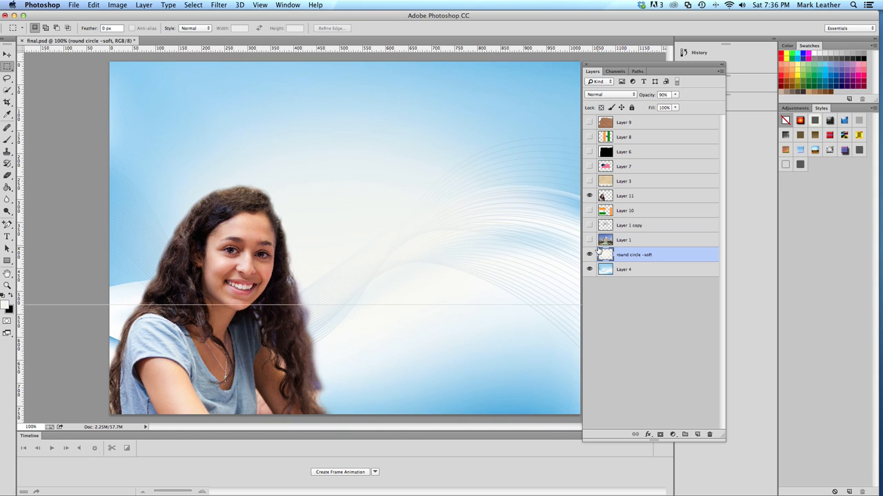
Select the whole canvas and nudge the layer's contents so the selection snaps to the blurred ellipse
key(super+a)
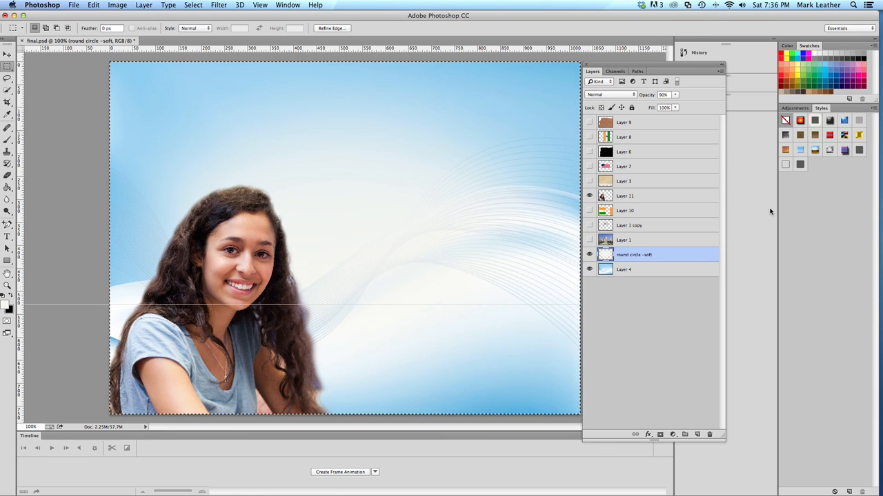
click(197, 6)
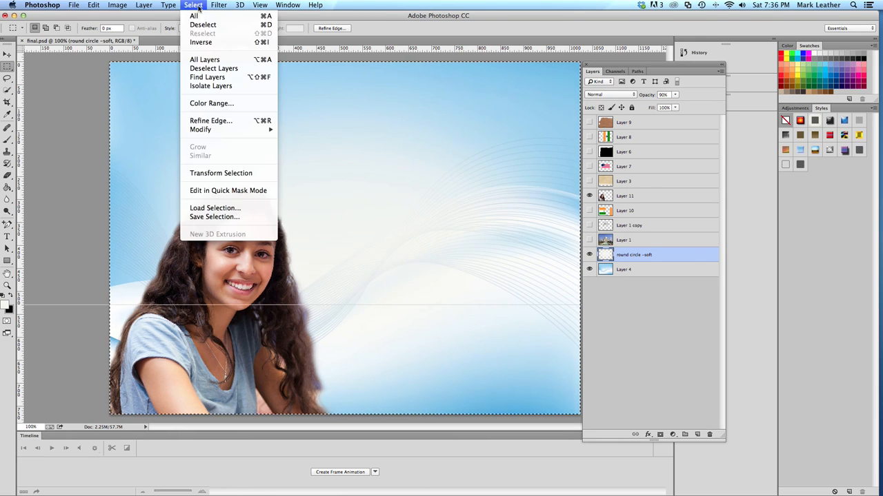
click(201, 18)
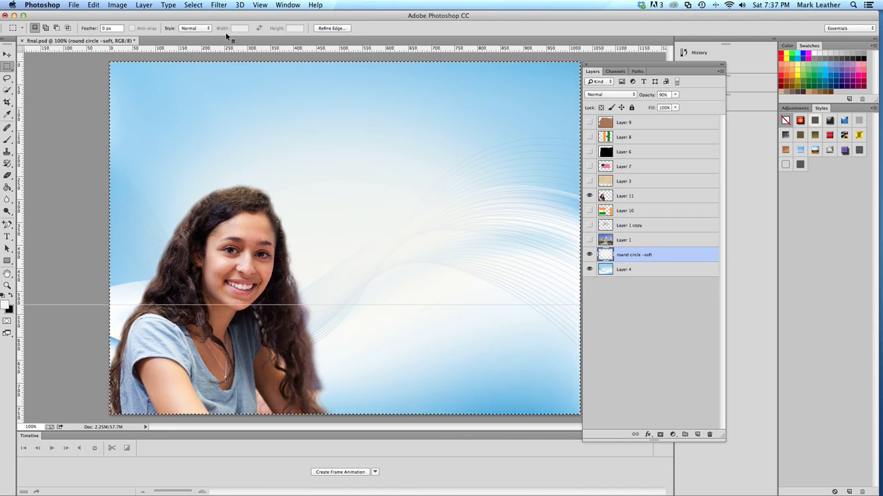
key(ctrl+Up)
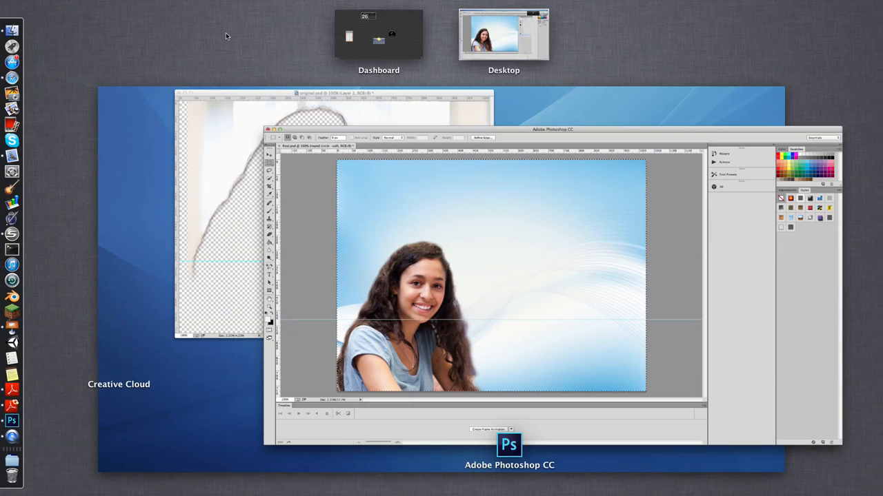
key(ctrl+Up)
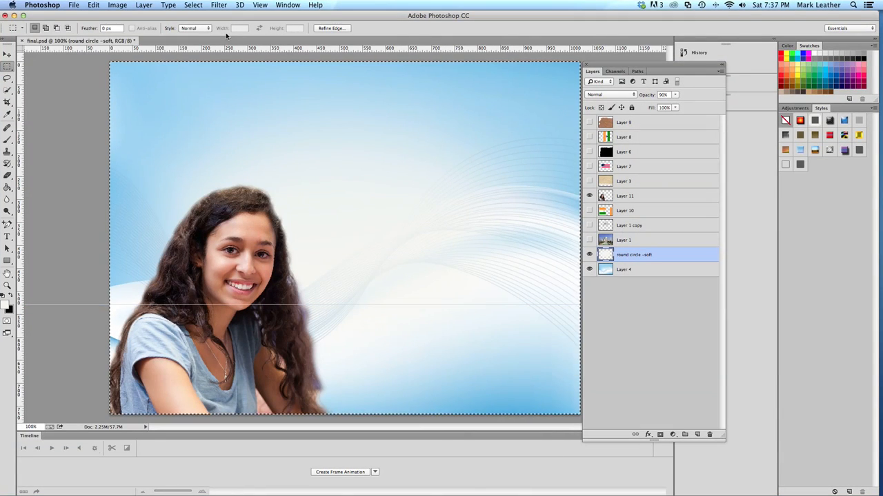
key(shift+Up)
key(shift+Down)
key(super+Up)
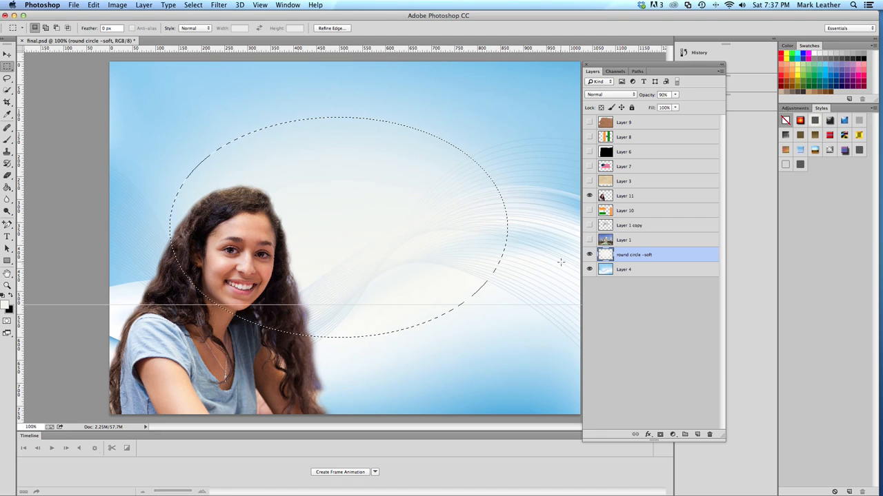
Show the Taj Mahal layer, copy its area inside the soft elliptical selection, and paste it as a new layer
click(590, 242)
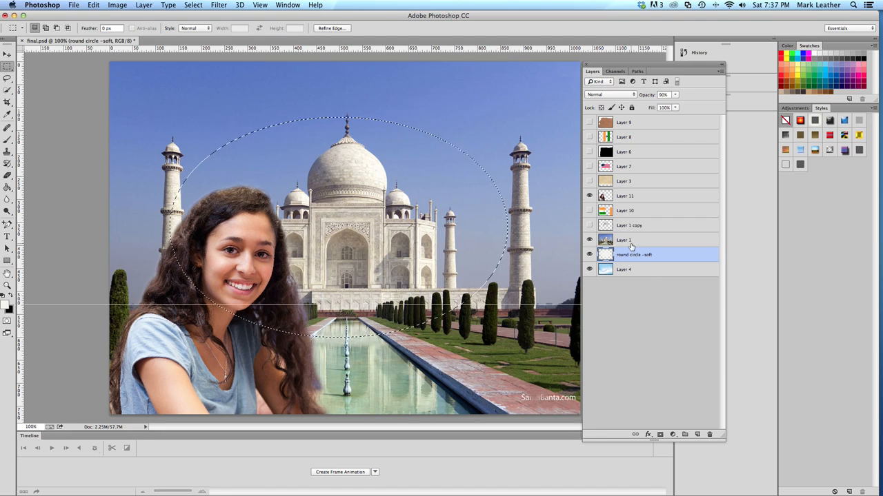
click(634, 246)
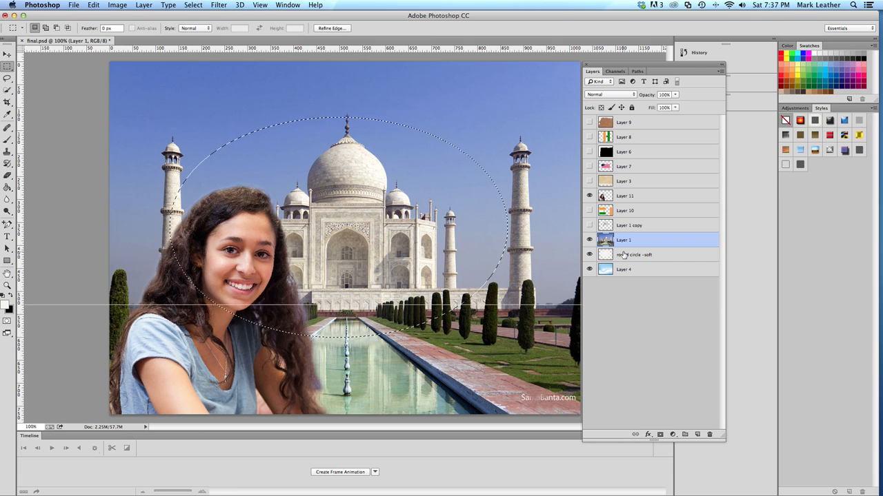
key(super+c)
key(super+v)
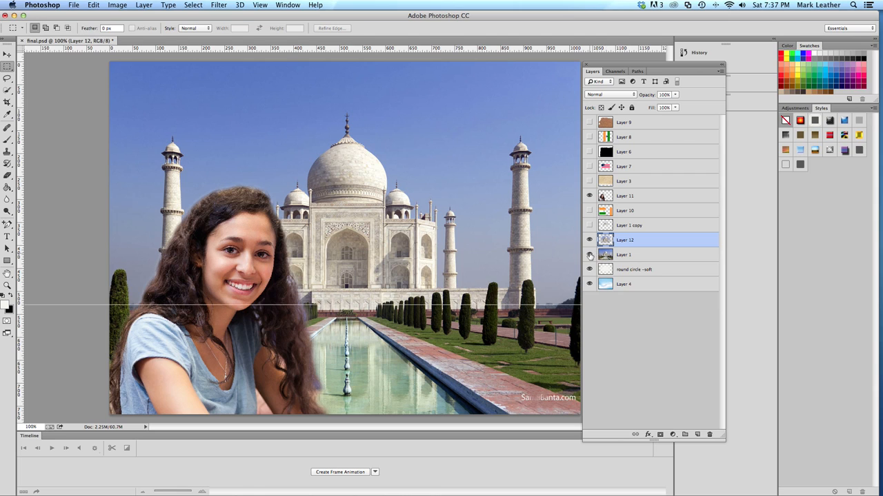
Toggle the original Taj Mahal layer's visibility to compare it with the faded copy, leaving the original hidden
click(589, 254)
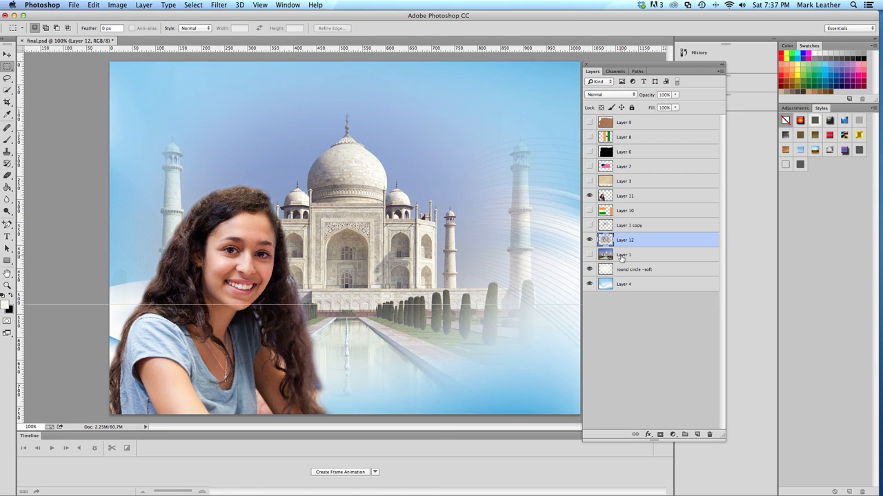
click(589, 255)
click(589, 254)
Apply Levels to the faded Taj Mahal copy with input levels of 44, 0.87 and 245
click(116, 6)
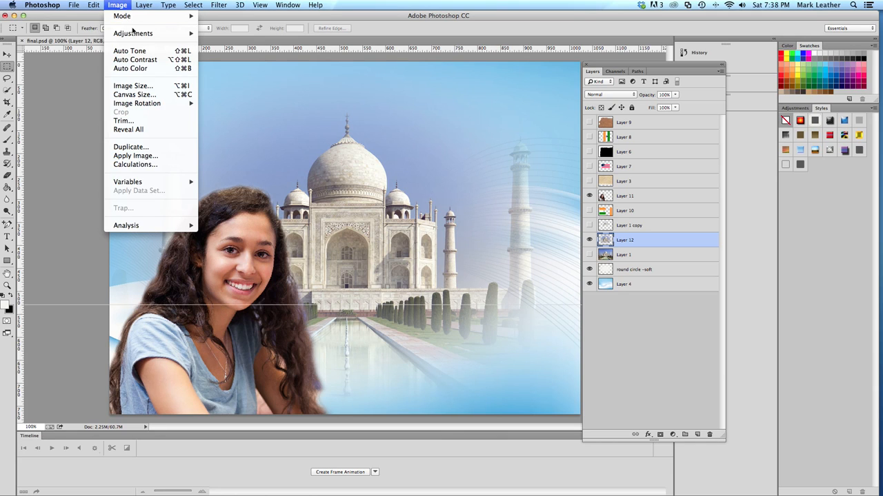
mouse_move(133, 40)
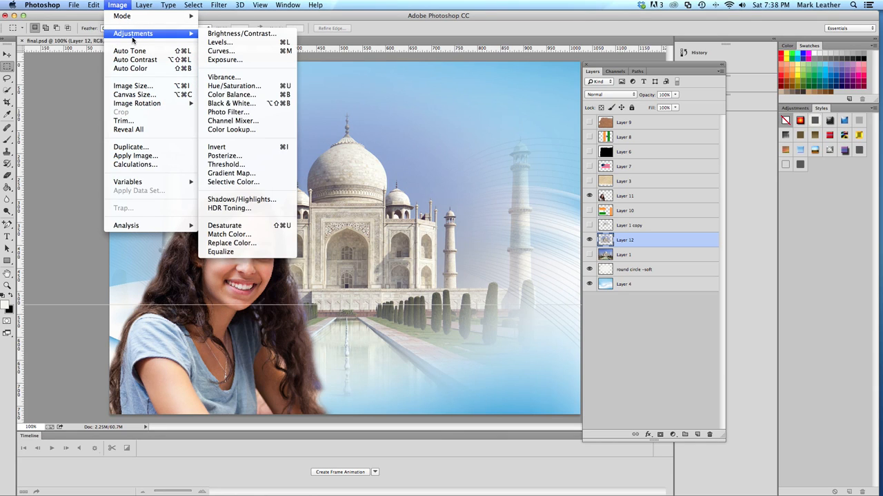
mouse_move(93, 5)
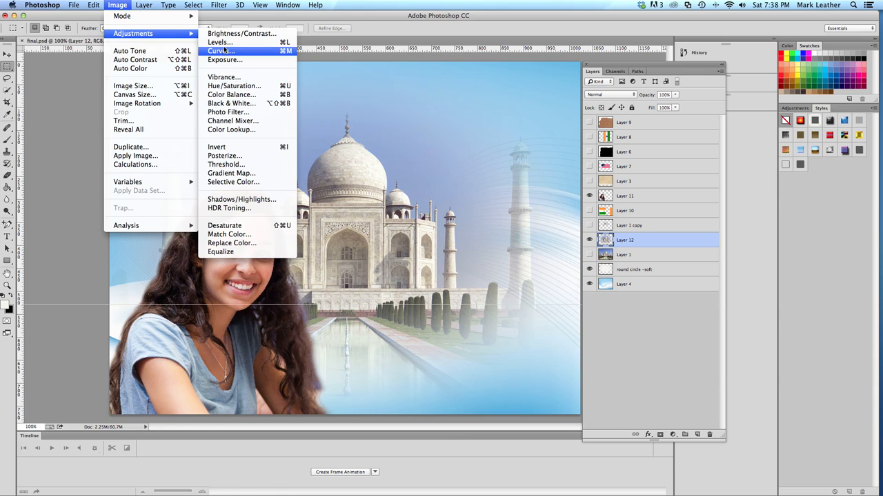
click(341, 107)
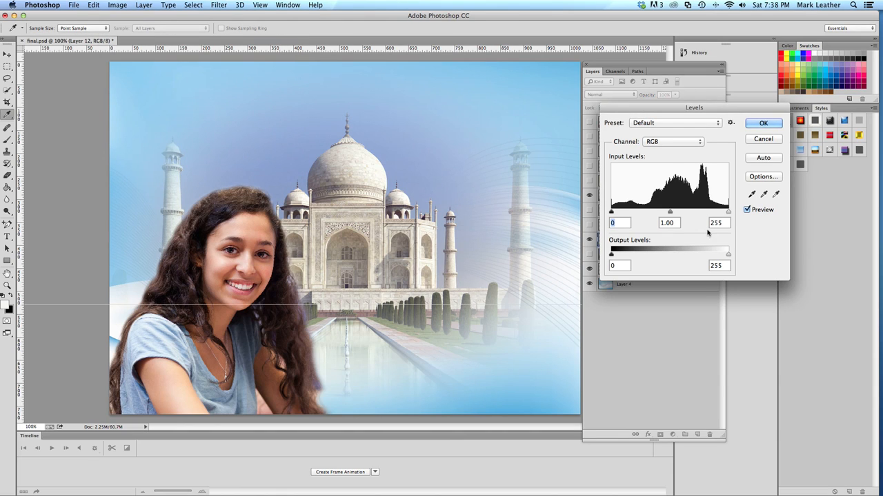
drag(727, 210, 723, 211)
drag(668, 212, 673, 214)
drag(611, 212, 633, 216)
click(761, 125)
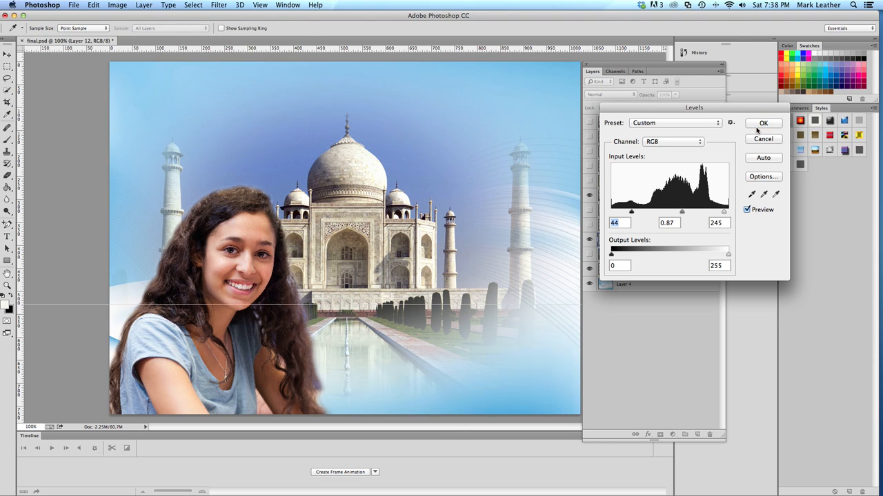